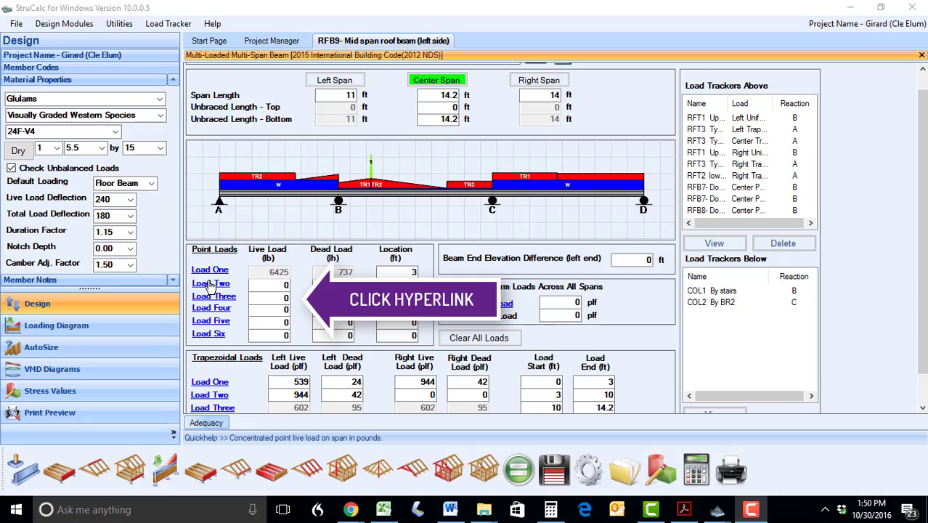
# Step: Transfer reaction B of the RFB2 Front side ridge beam to point Load Two on the center span
pyautogui.click(207, 285)
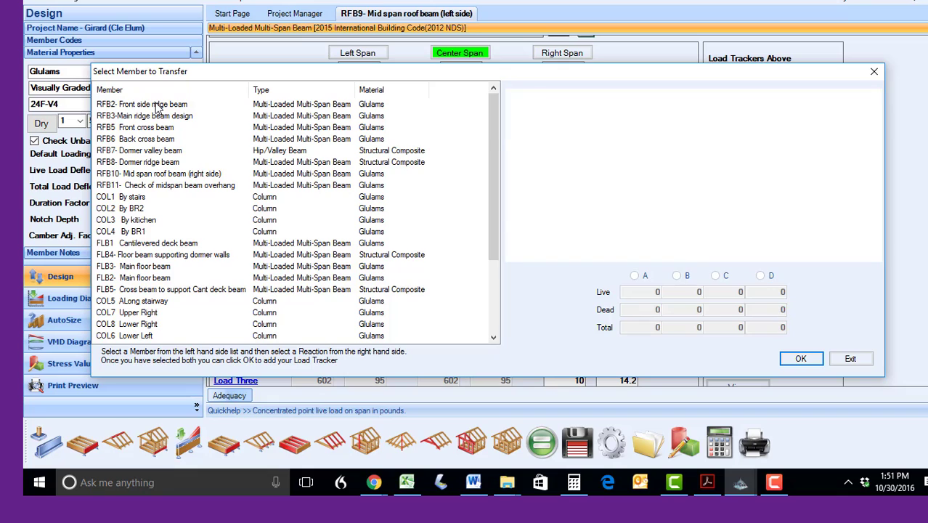
pyautogui.click(155, 105)
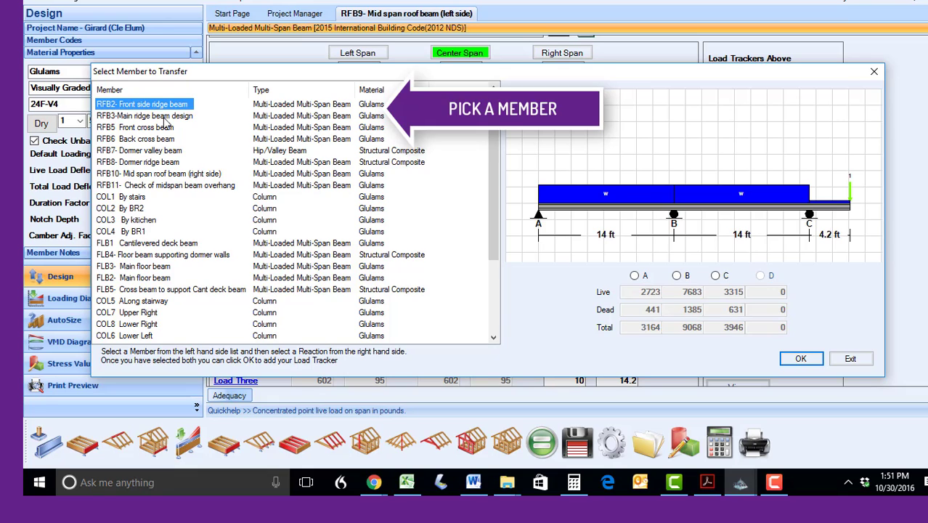
pyautogui.click(677, 276)
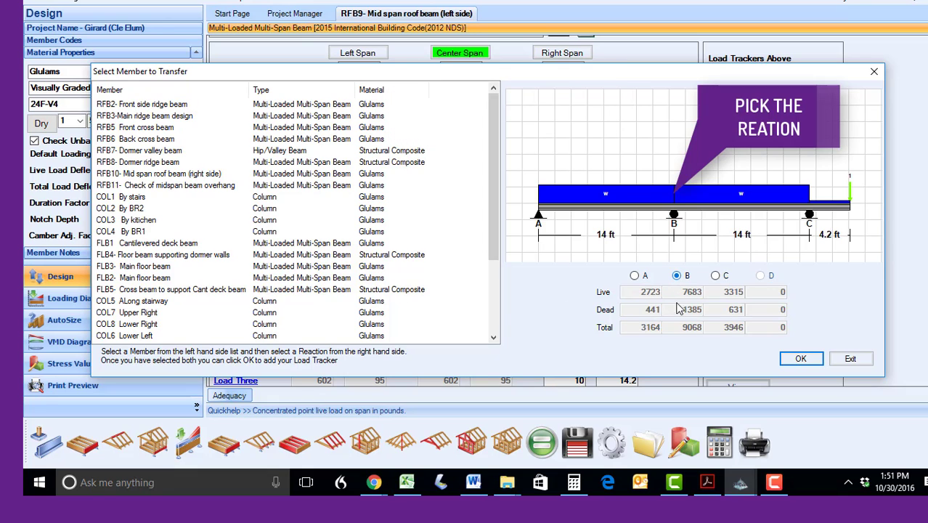
pyautogui.click(801, 359)
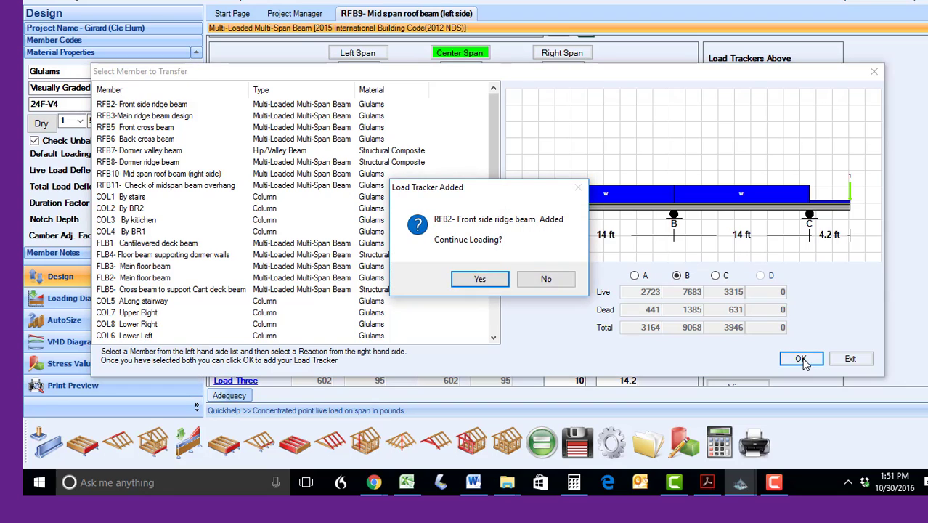
pyautogui.click(526, 282)
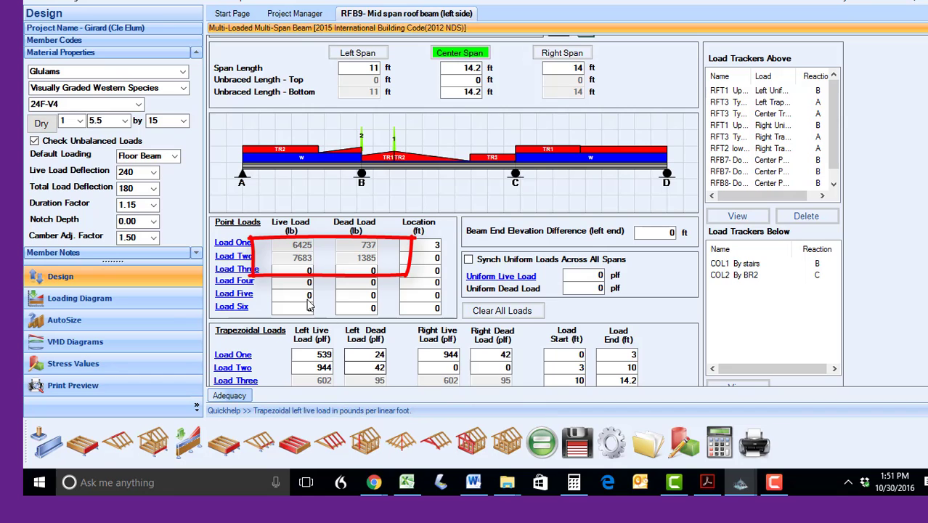
# Step: Add reaction B of the RFB5 Front cross beam to the existing point Load Two
pyautogui.click(238, 257)
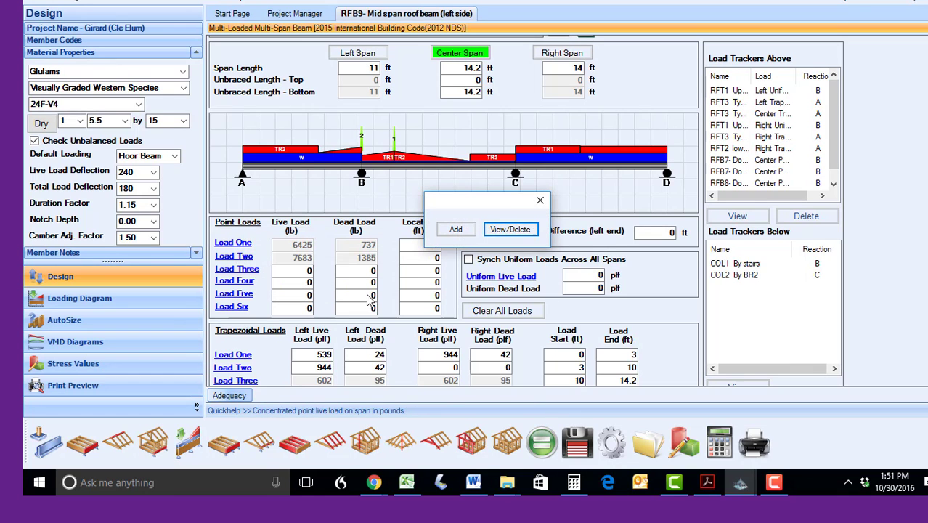
pyautogui.click(456, 229)
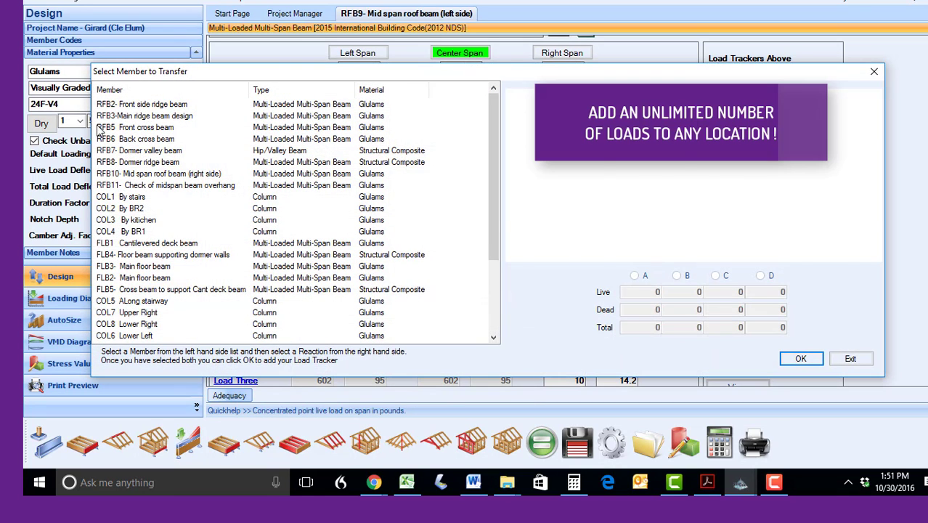
pyautogui.click(101, 128)
pyautogui.click(677, 276)
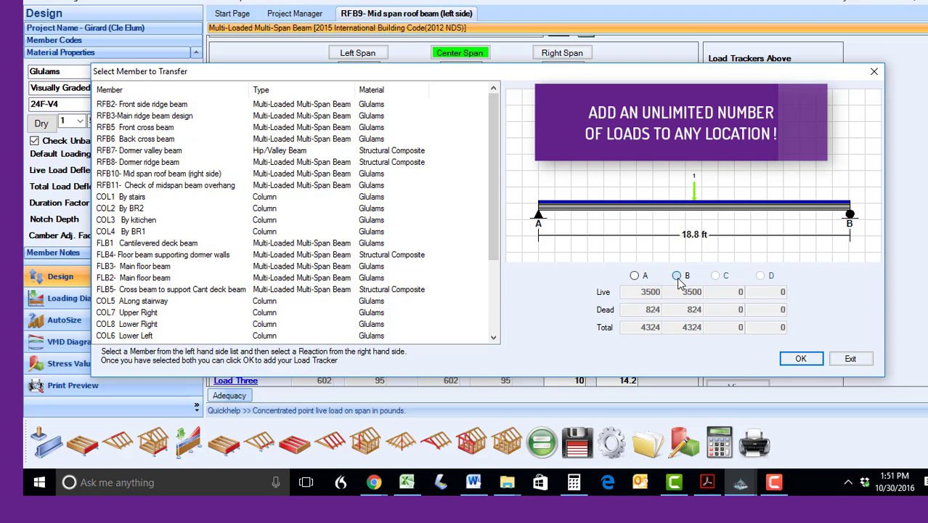
pyautogui.click(796, 361)
pyautogui.click(541, 281)
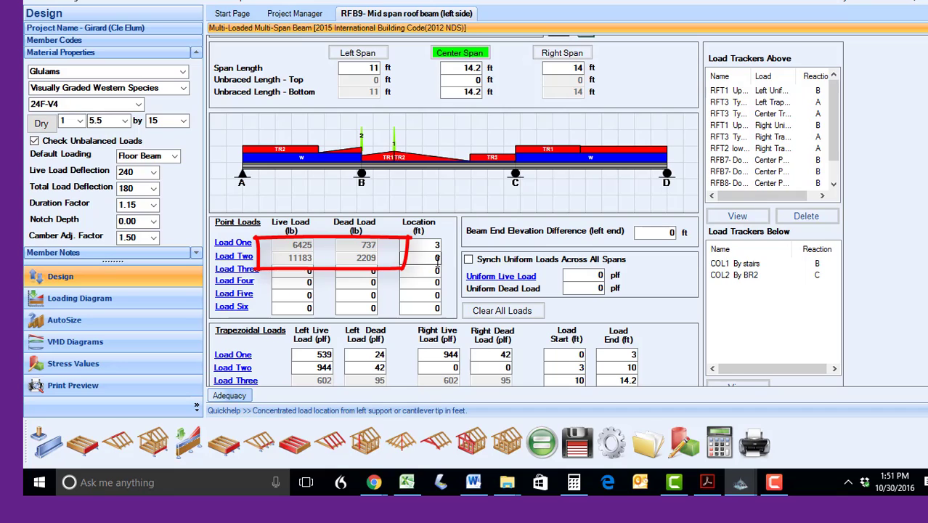
# Step: Set the location of point Load Two to 6 ft and open its tracked loads for viewing
pyautogui.moveTo(435, 259); pyautogui.dragTo(450, 266)
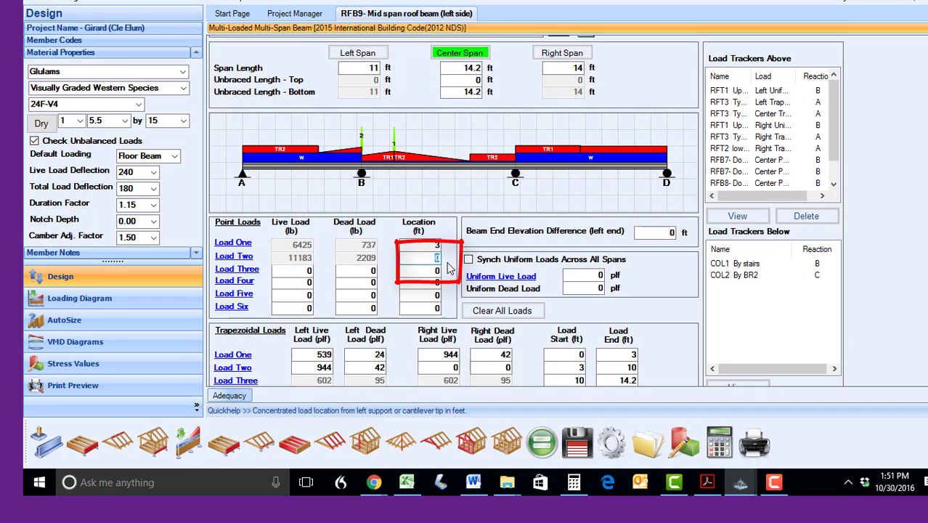
pyautogui.write('6')
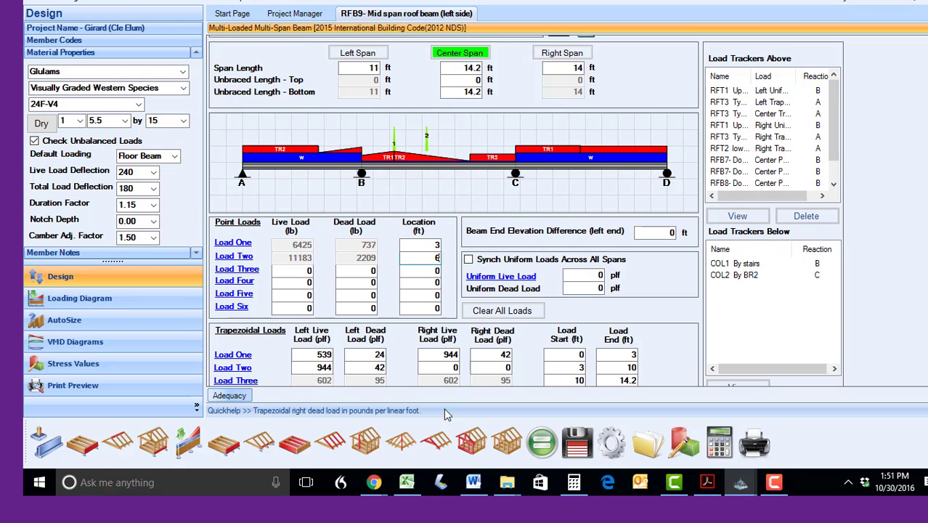
pyautogui.click(234, 256)
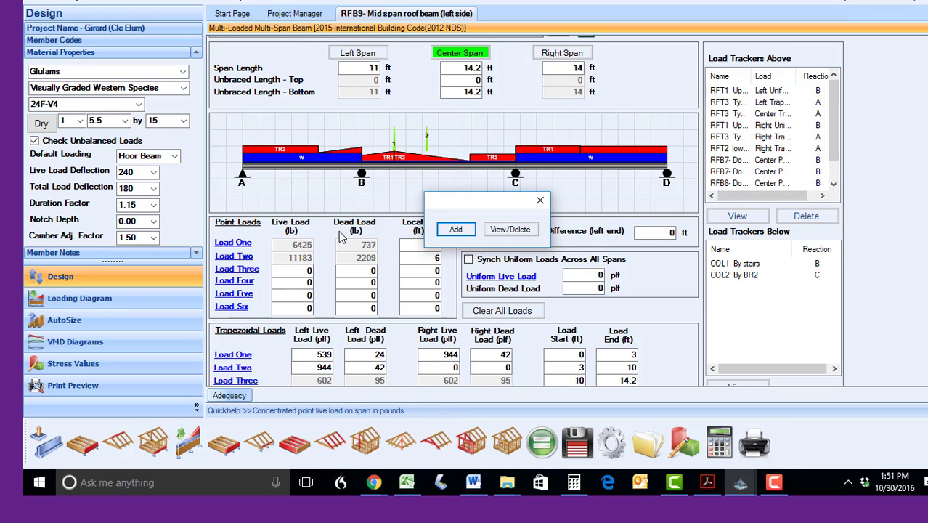
pyautogui.click(509, 229)
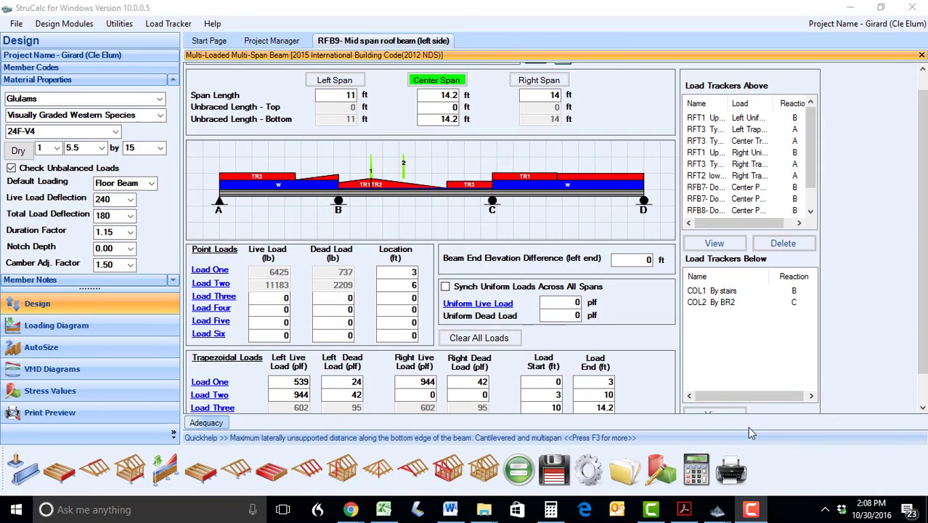
# Step: Transfer reaction B of the RFT3 Typical lower roof rafters to the center span's uniform live load
pyautogui.click(485, 308)
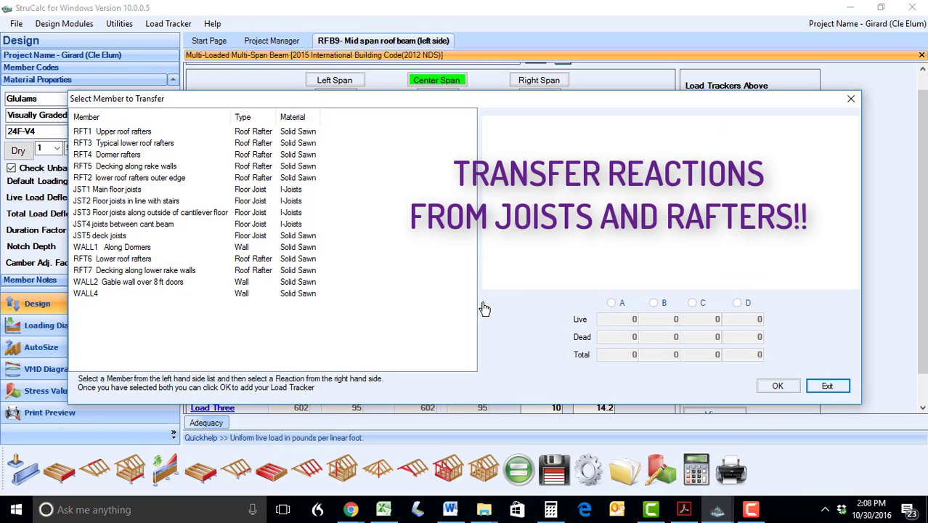
pyautogui.click(92, 143)
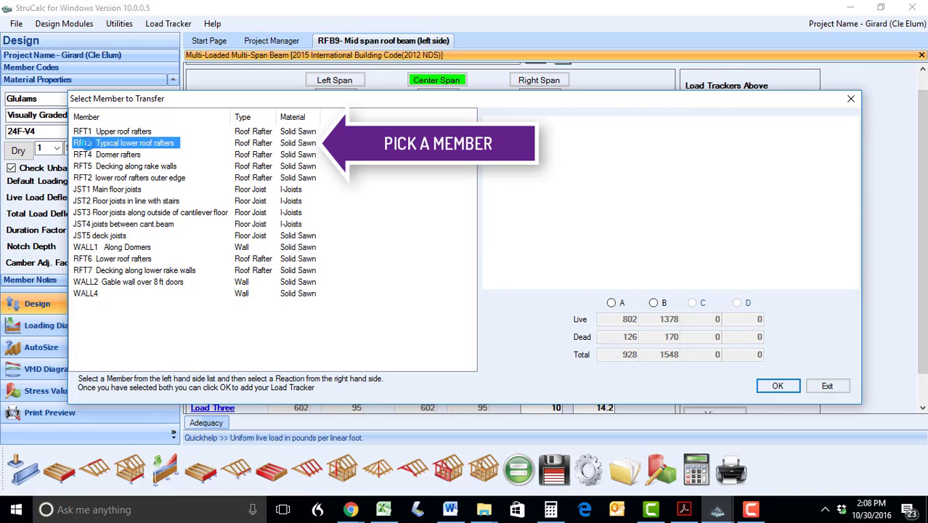
pyautogui.click(654, 303)
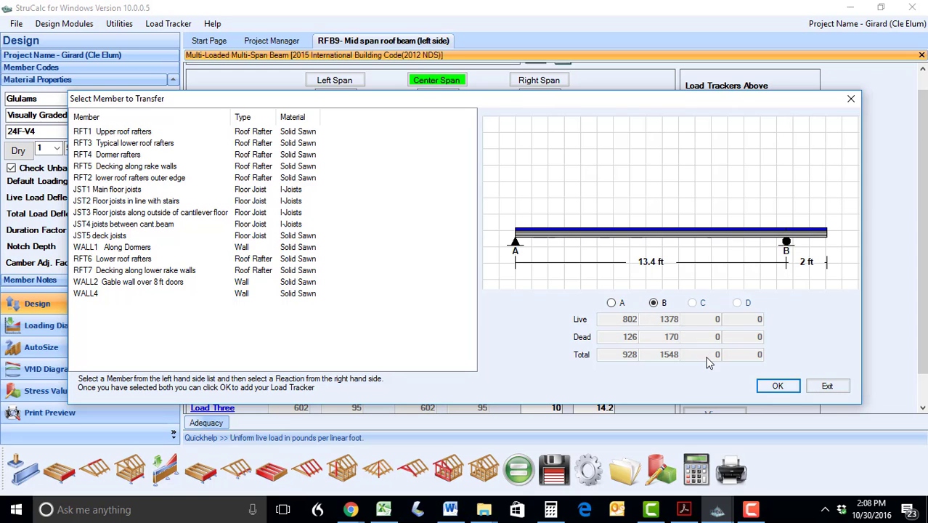
pyautogui.click(774, 387)
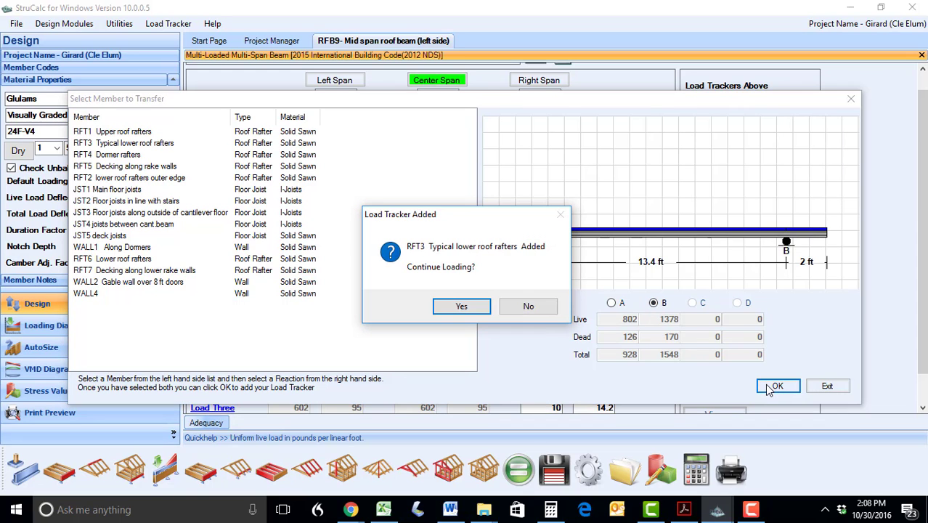
pyautogui.click(541, 308)
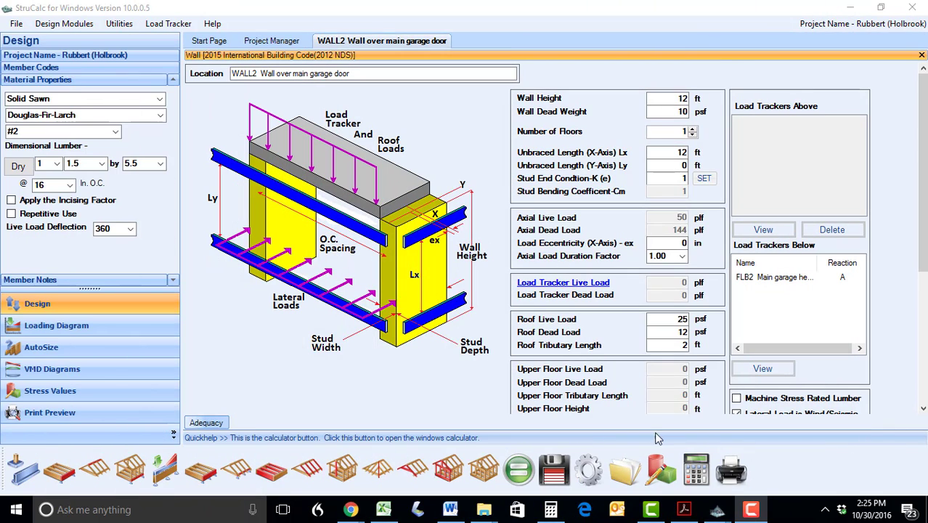
# Step: Set the roof tributary length of the wall over the main garage door to 20 ft and save, overwriting the existing data
pyautogui.doubleClick(683, 345)
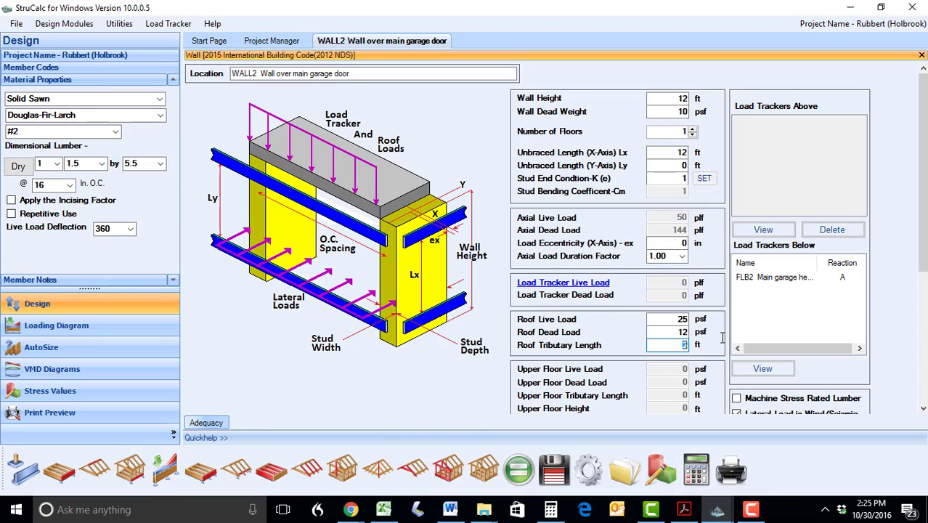
pyautogui.write('20')
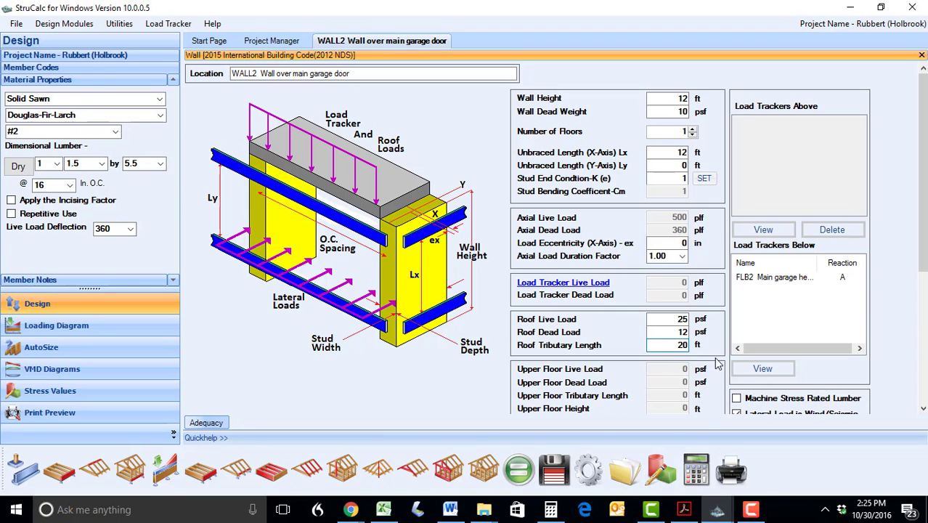
pyautogui.click(565, 476)
pyautogui.click(473, 300)
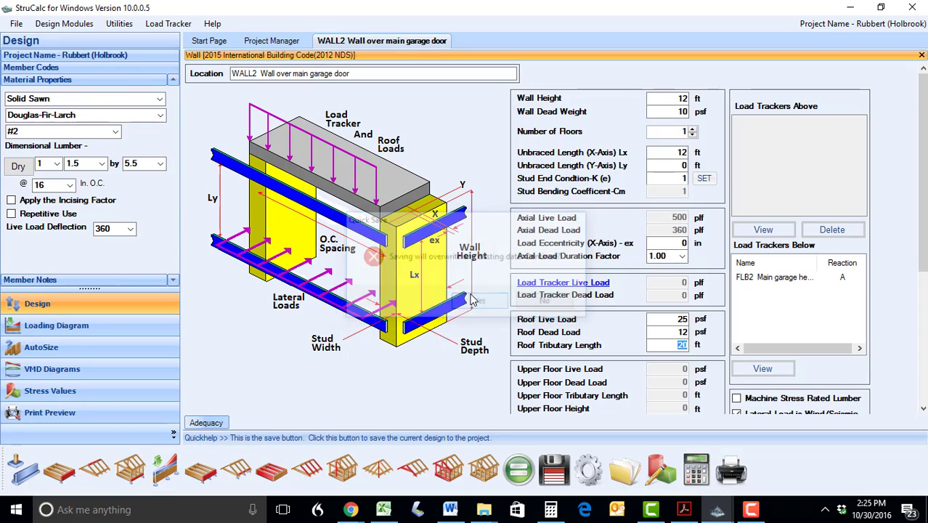
# Step: Run the Load Tracker calculation for the whole project
pyautogui.click(171, 24)
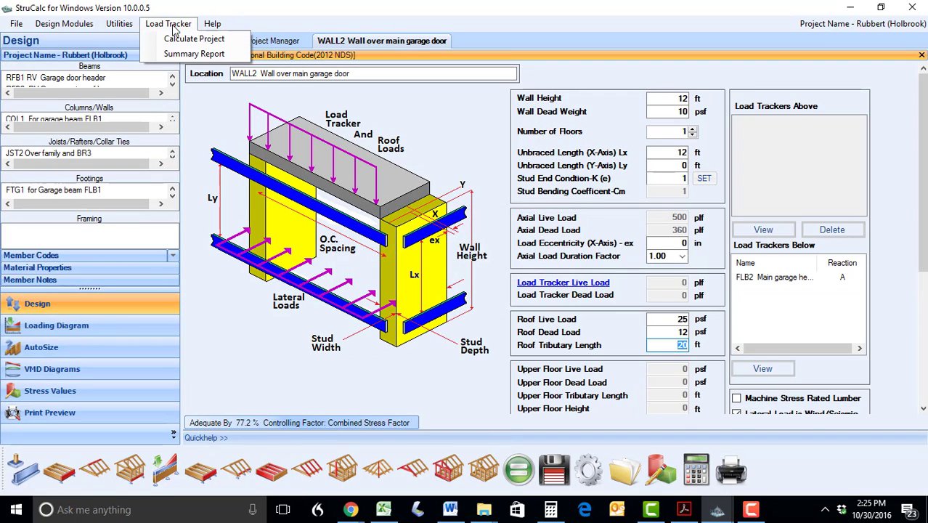
pyautogui.click(187, 39)
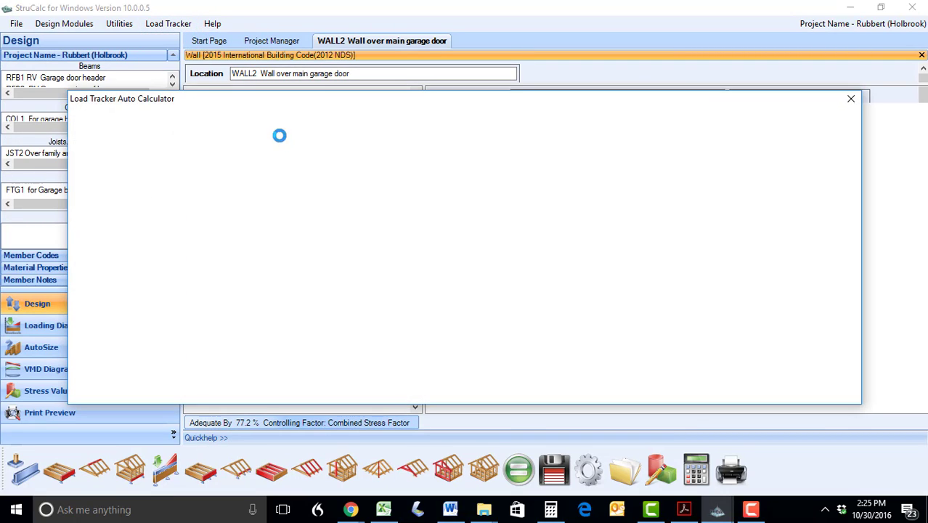
pyautogui.click(240, 388)
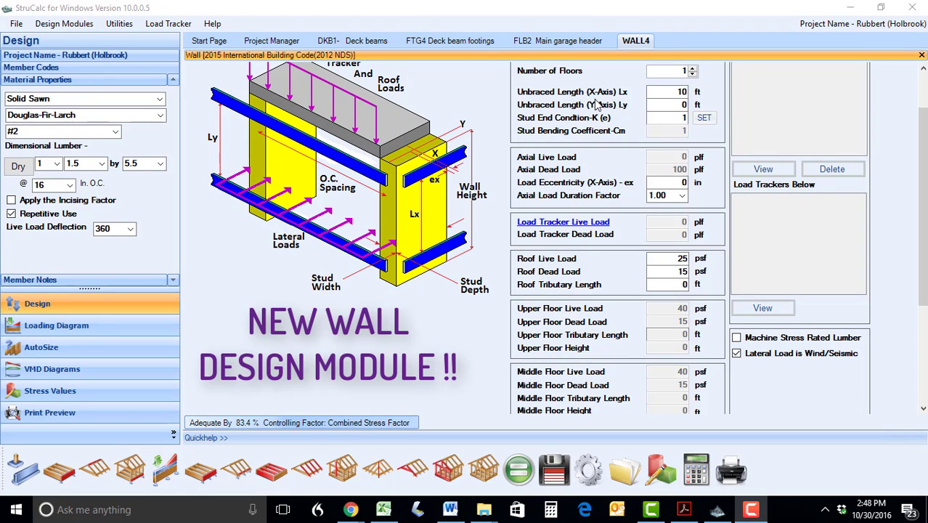
# Step: Try three floors for WALL4, and set its number of floors to 2
pyautogui.click(693, 69)
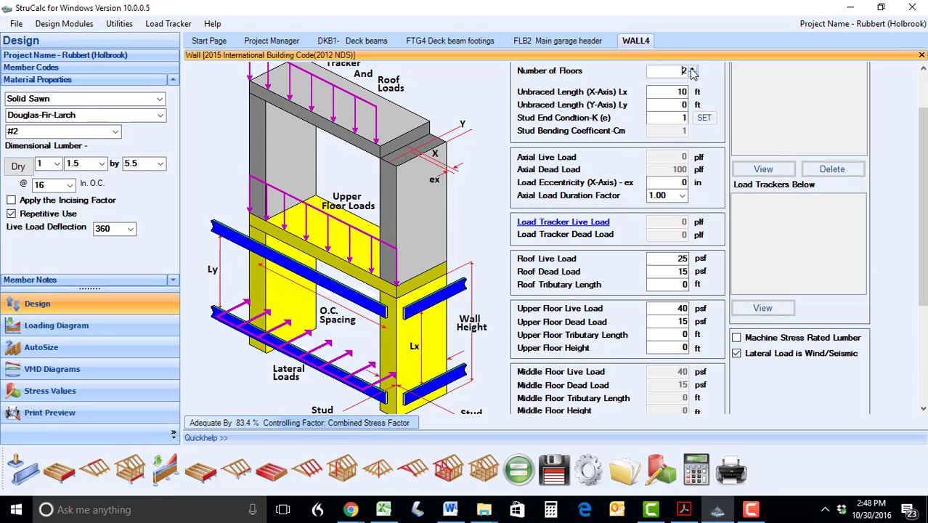
pyautogui.click(693, 69)
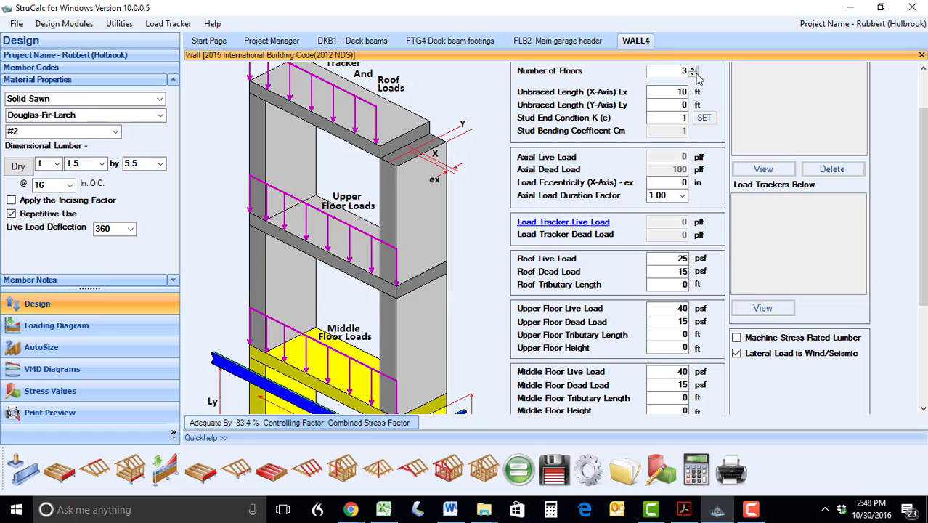
pyautogui.click(693, 74)
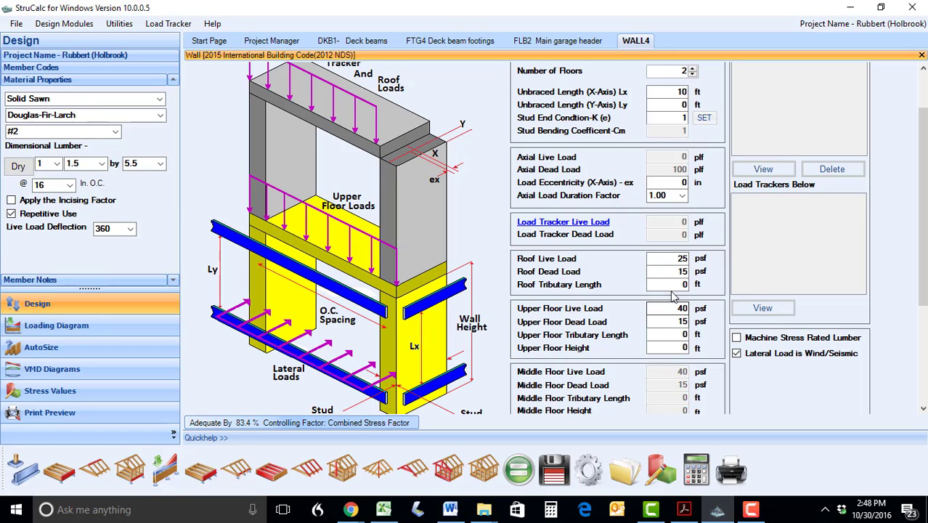
# Step: Set WALL4's roof tributary length to 10 ft and its upper floor tributary length to 6 ft
pyautogui.click(679, 285)
pyautogui.write('10')
pyautogui.press('Tab')
pyautogui.press('Tab')
pyautogui.press('Tab')
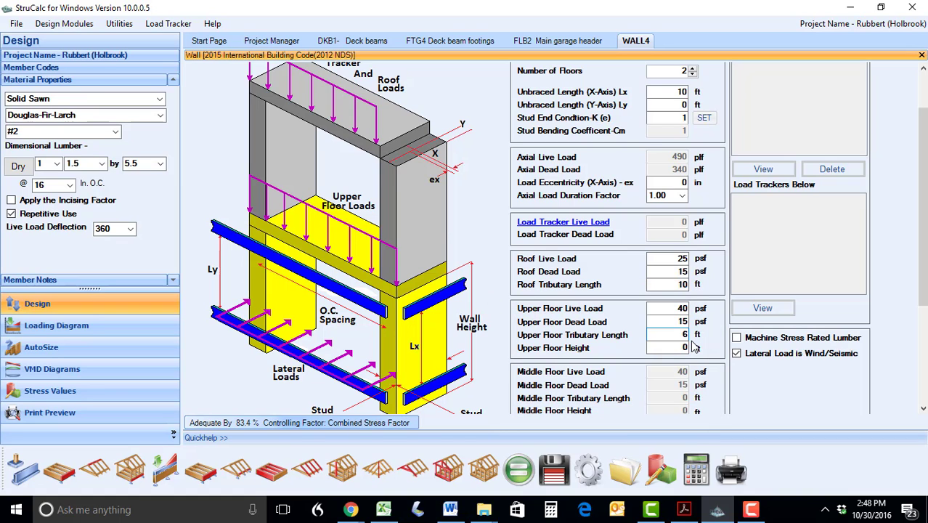
# Step: Transfer reaction C of the JST2 Over family and BR3 joists to WALL4's load tracker live load
pyautogui.click(576, 224)
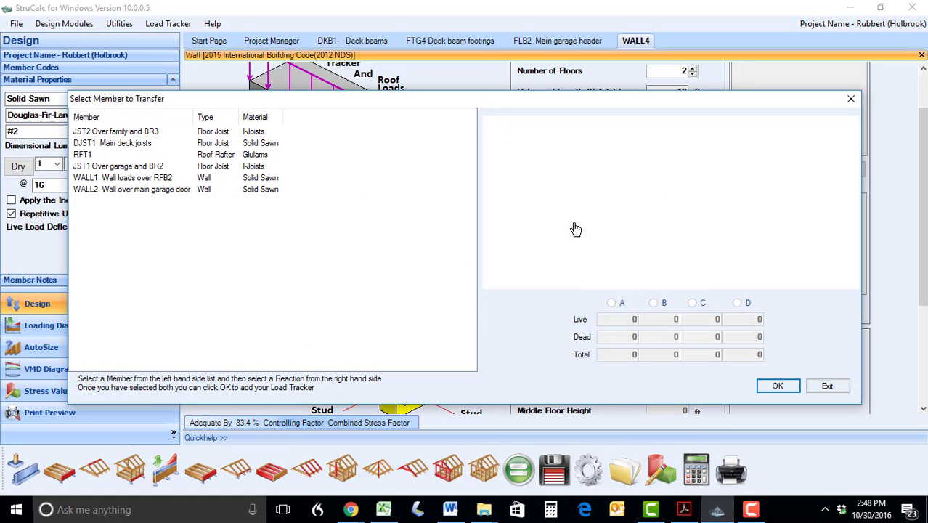
pyautogui.click(89, 132)
pyautogui.click(695, 306)
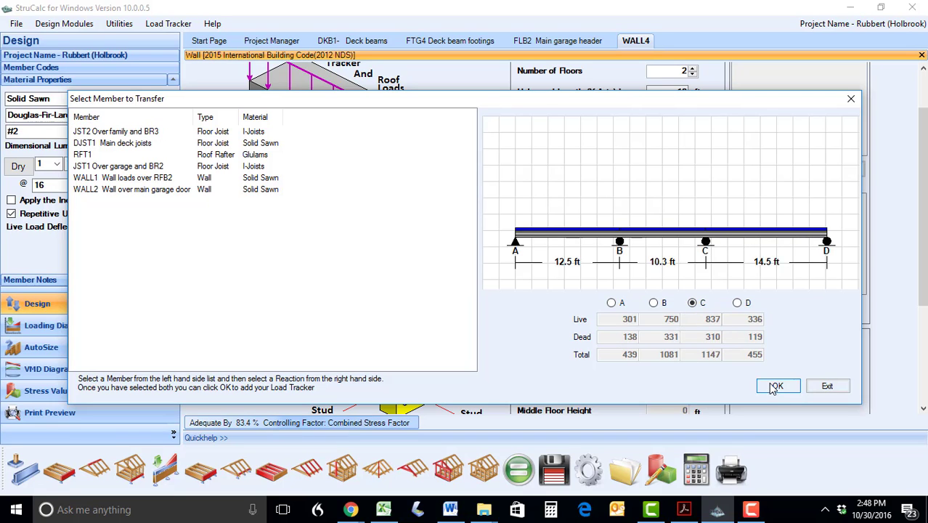
pyautogui.click(775, 387)
pyautogui.click(515, 306)
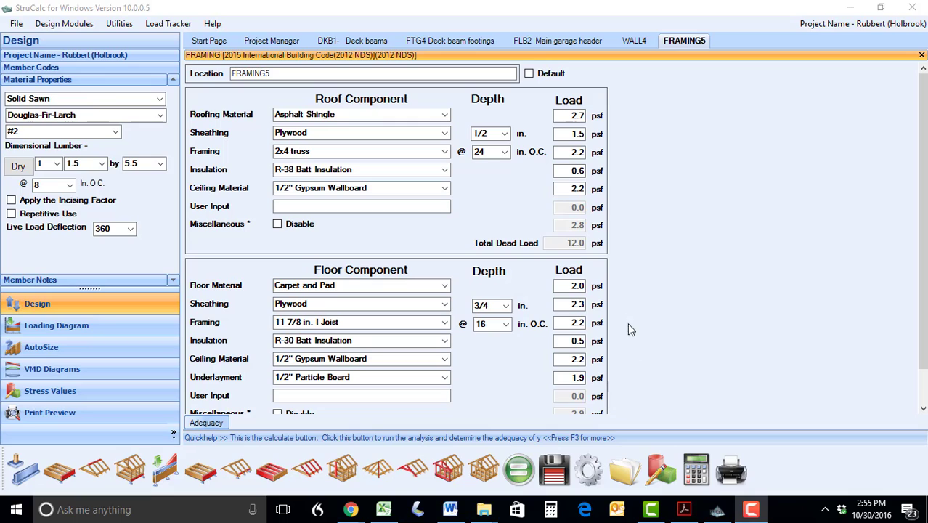
# Step: Examine the available roofing material, sheathing and framing options for the roof component of FRAMING5
pyautogui.click(445, 116)
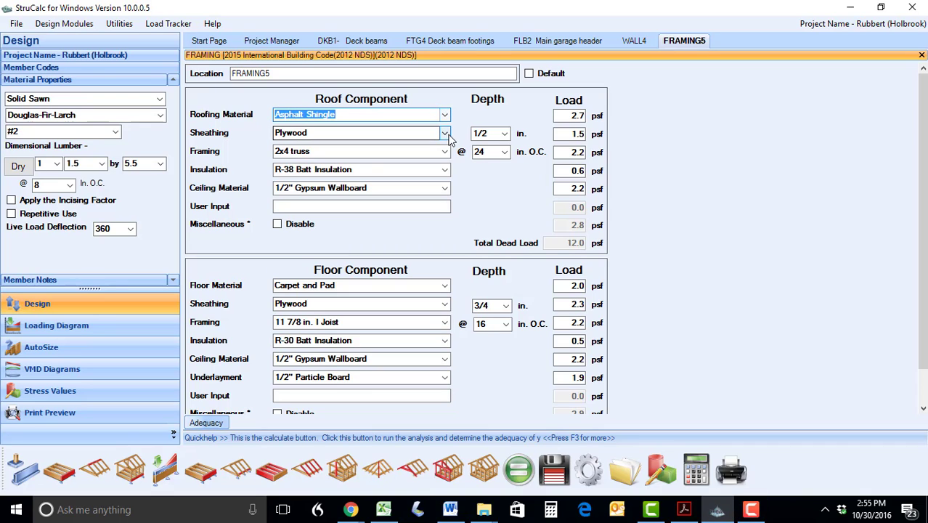
pyautogui.click(446, 132)
pyautogui.click(446, 133)
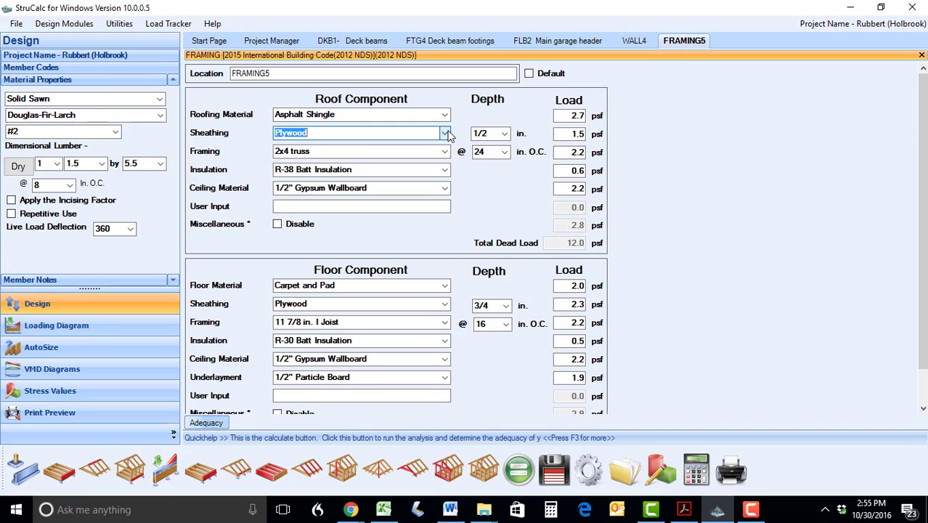
pyautogui.click(445, 152)
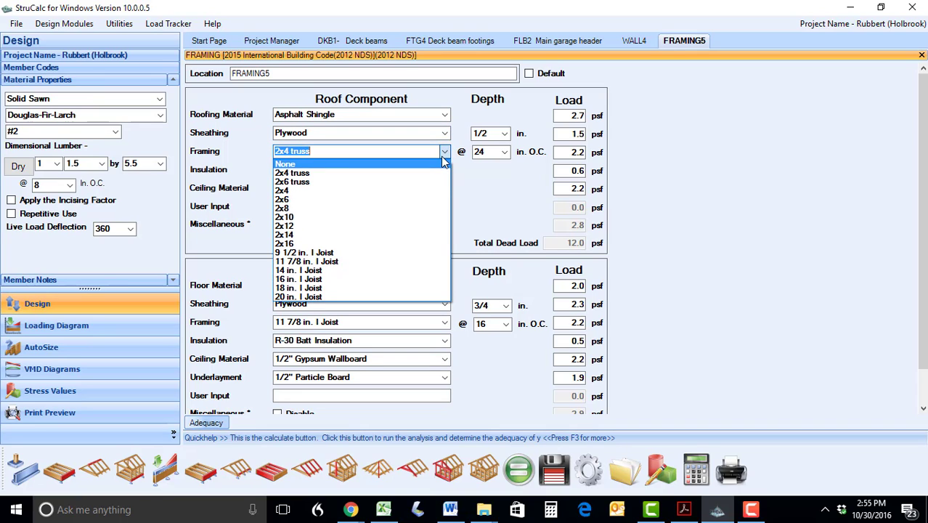
pyautogui.click(444, 160)
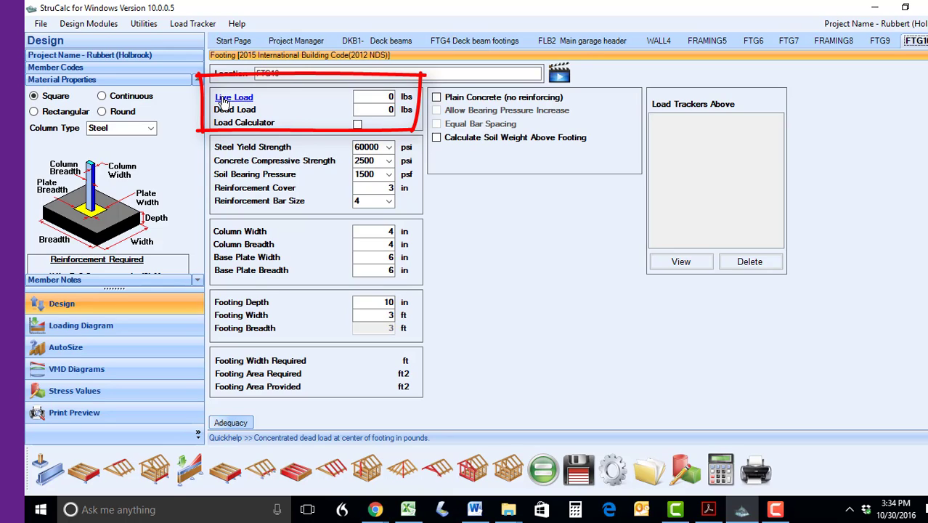
# Step: Make FTG10 a round footing and transfer reaction B of the RFB1 RV Garage door header to its live load
pyautogui.click(34, 113)
pyautogui.click(102, 113)
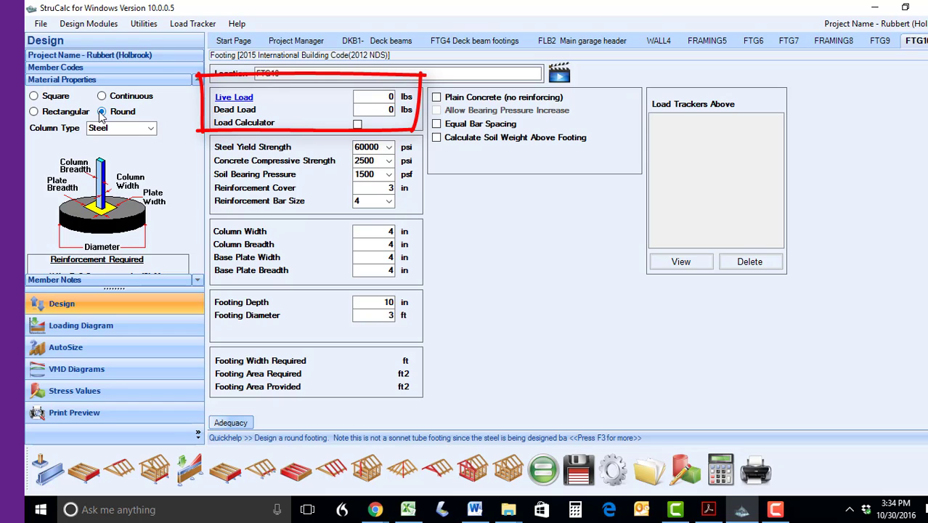
pyautogui.click(221, 102)
pyautogui.click(139, 132)
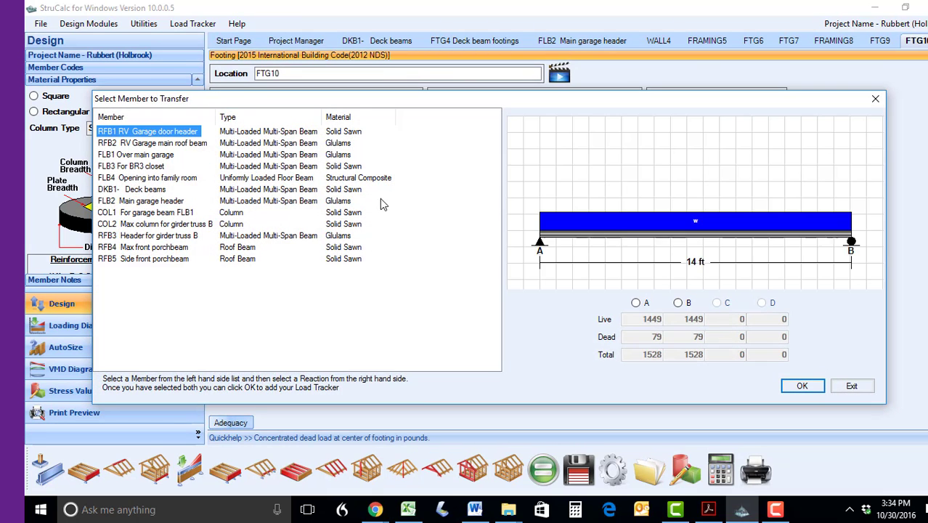
pyautogui.click(677, 303)
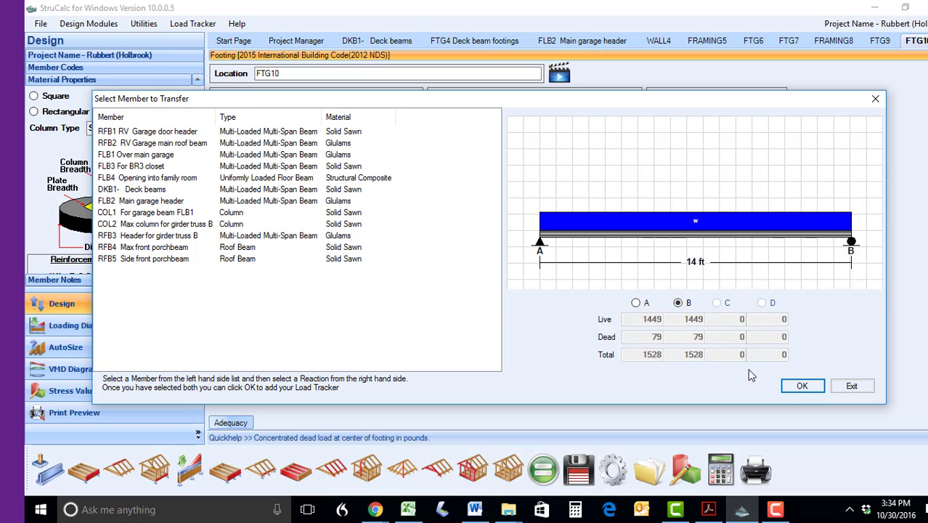
pyautogui.click(793, 389)
pyautogui.click(546, 305)
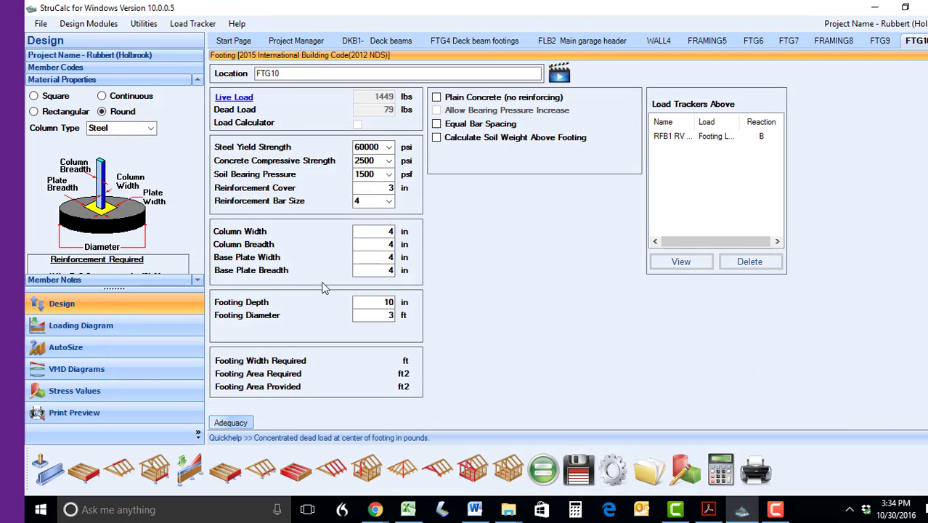
# Step: Make FTG10 a continuous footing and transfer the load of WALL1 Wall loads over RFB2 to its live load
pyautogui.click(102, 95)
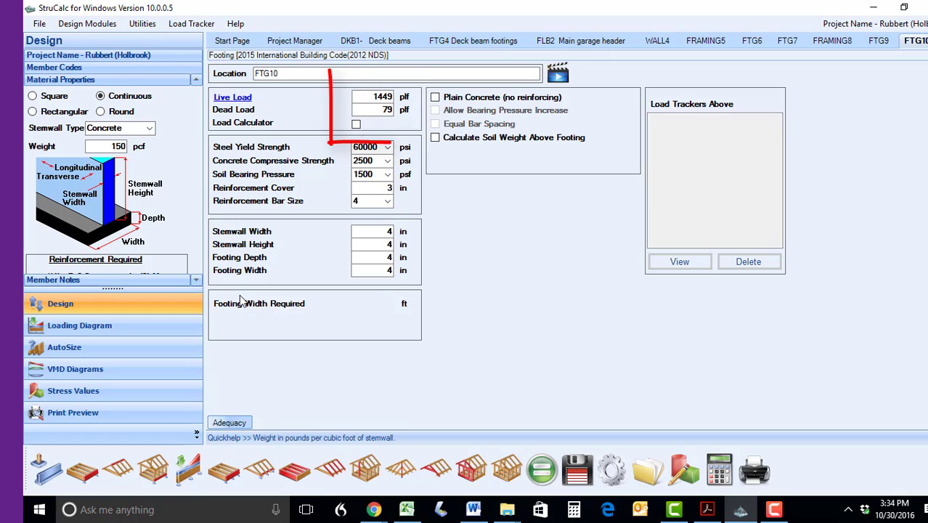
pyautogui.click(233, 96)
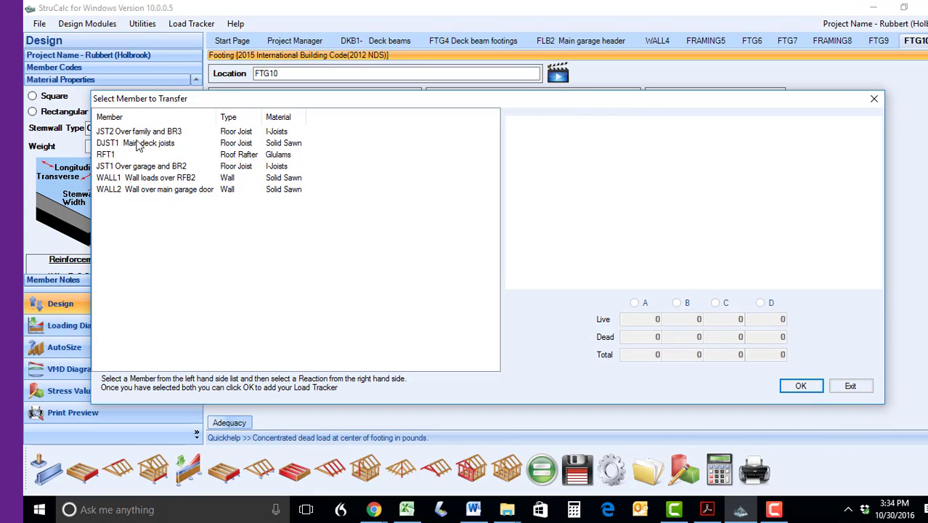
pyautogui.click(130, 178)
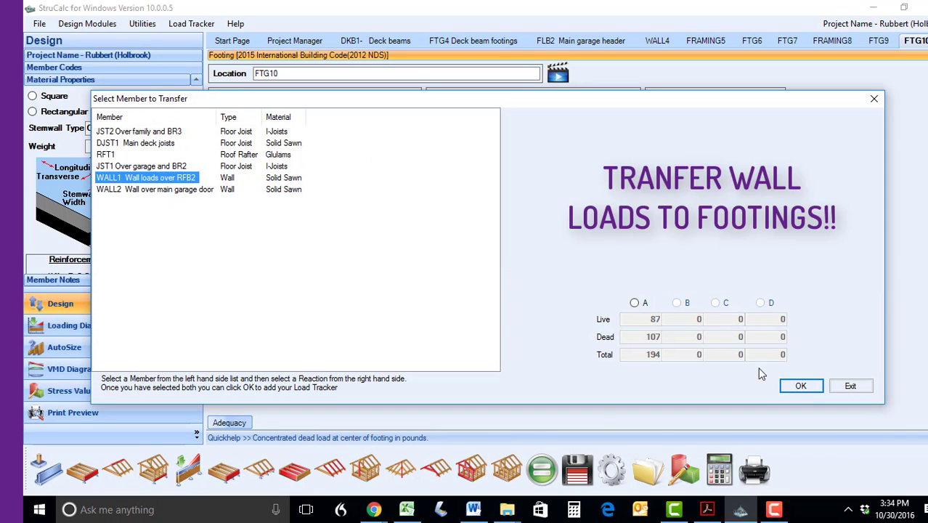
pyautogui.click(800, 386)
pyautogui.press('space')
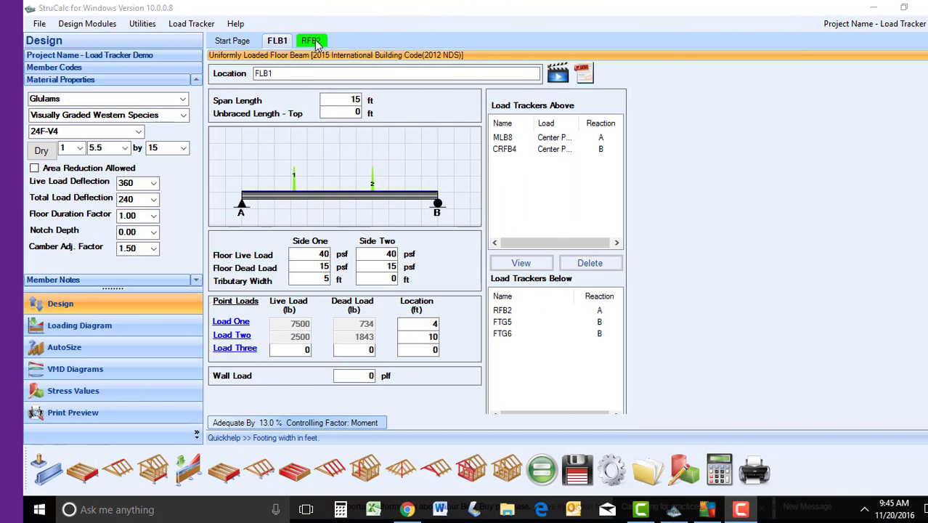
# Step: Open member RFB2 of the Load Tracker Demo project to examine the beam below FLB1
pyautogui.click(315, 41)
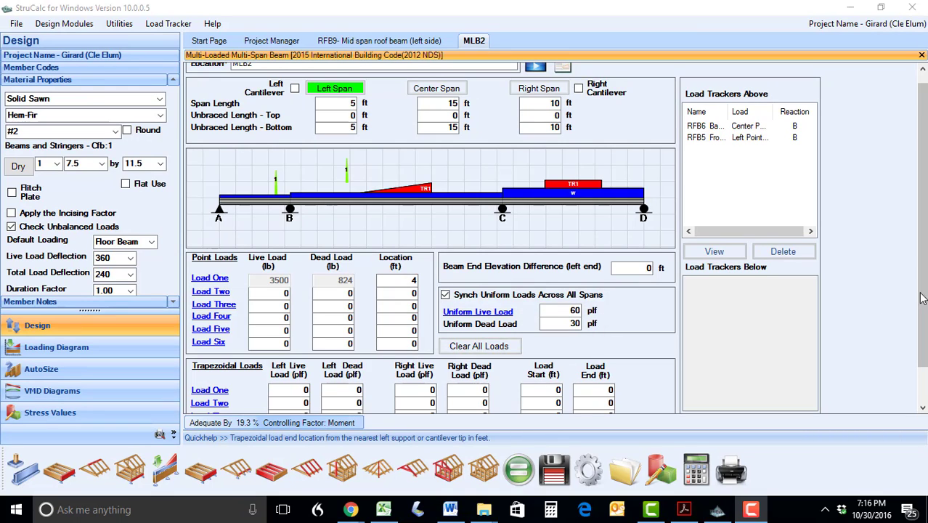
# Step: Set the synchronized uniform live load of the multi-span beam MLB2 to 100 plf
pyautogui.moveTo(924, 290); pyautogui.dragTo(925, 319)
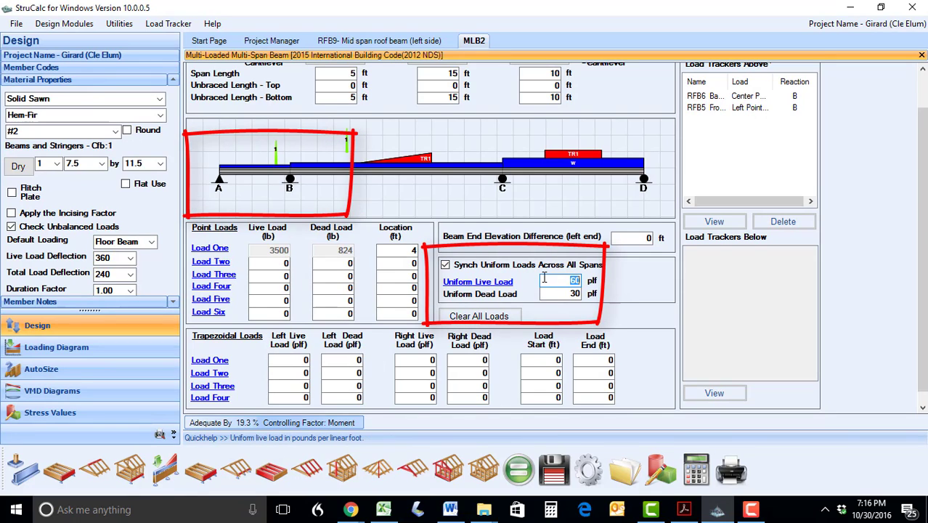
pyautogui.write('100')
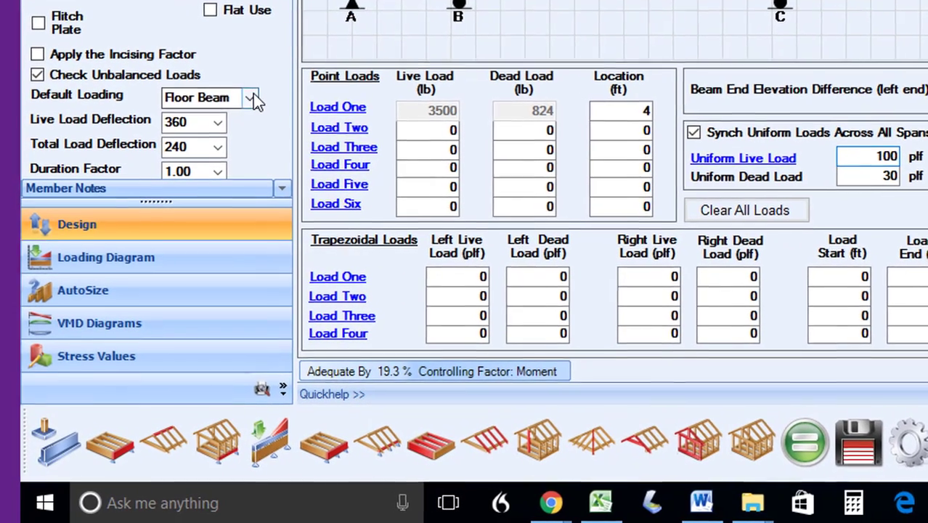
# Step: Try Roof Beam as MLB2's default loading, and set the default loading to Deck Beam
pyautogui.click(251, 97)
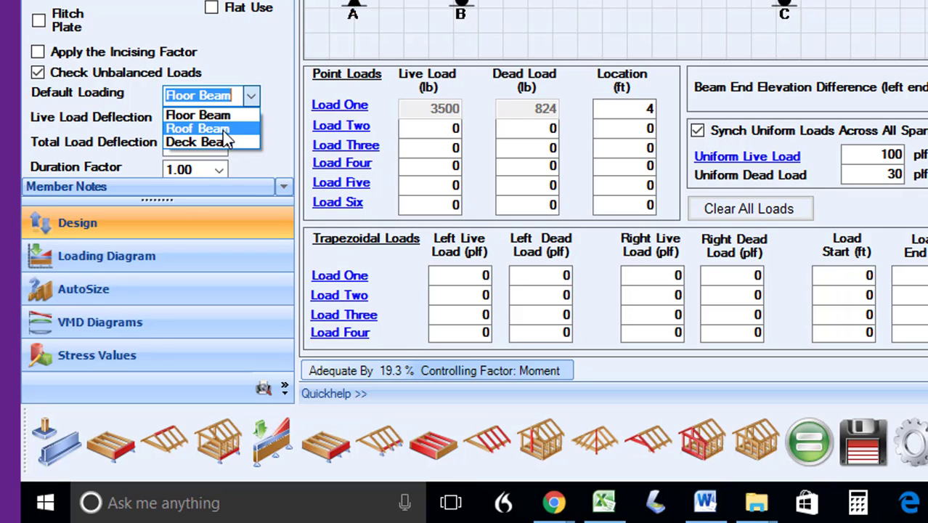
pyautogui.click(223, 131)
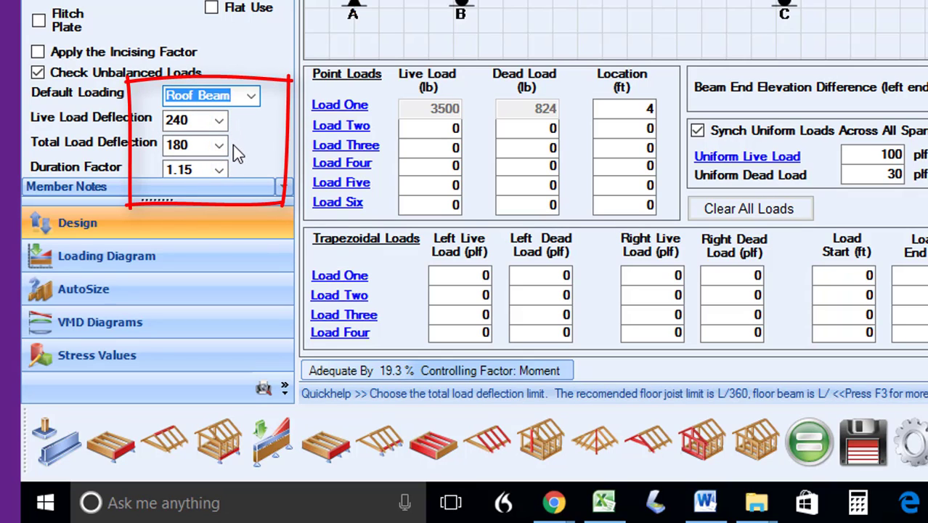
pyautogui.click(248, 96)
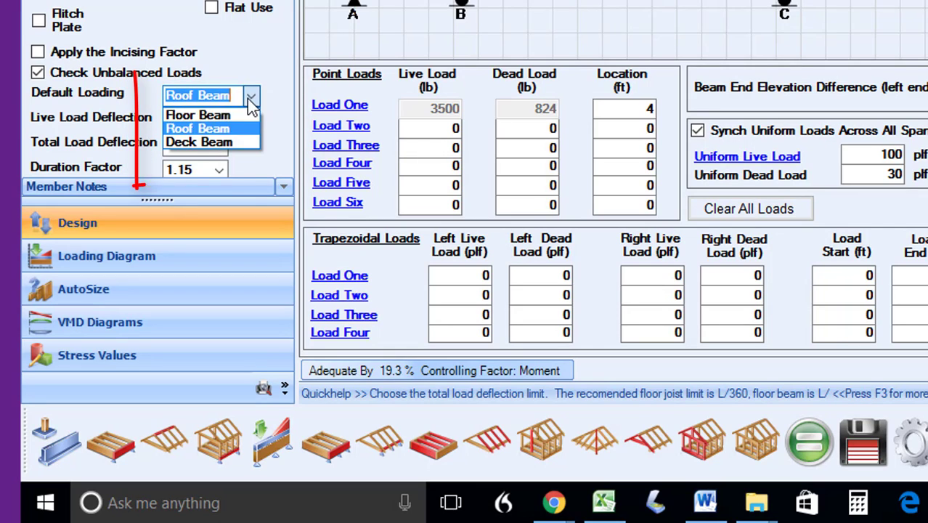
pyautogui.click(223, 140)
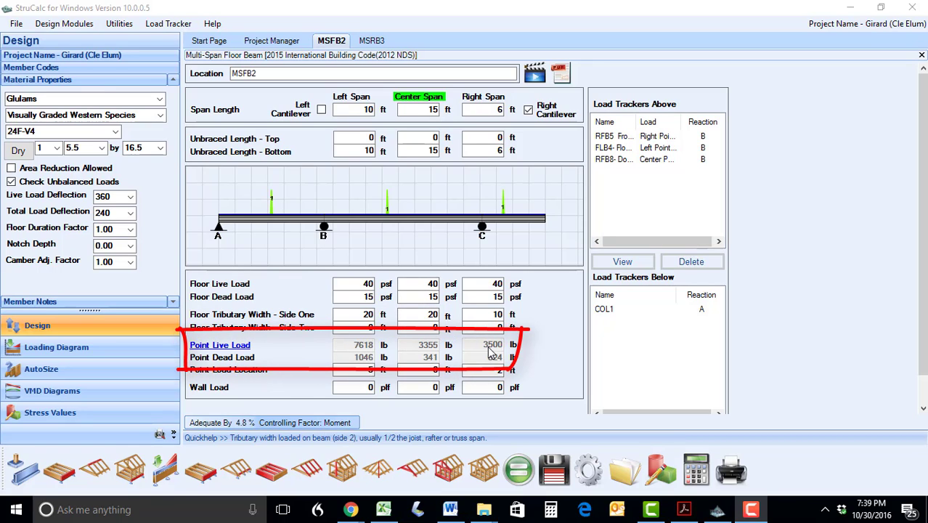
# Step: Open member MSRB3 to examine its design inputs
pyautogui.click(371, 41)
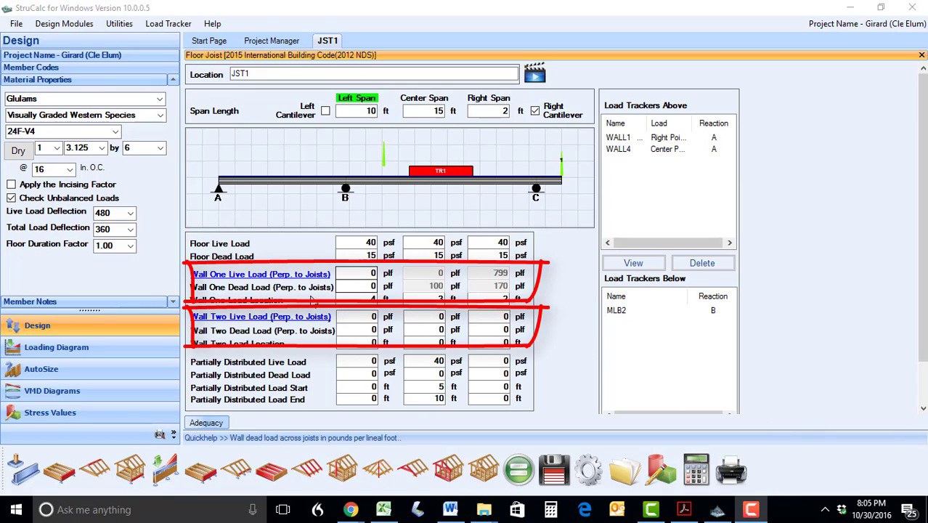
# Step: Transfer reaction A of WALL1 Along Dormers to the Wall One live load on JST1's left span
pyautogui.click(277, 275)
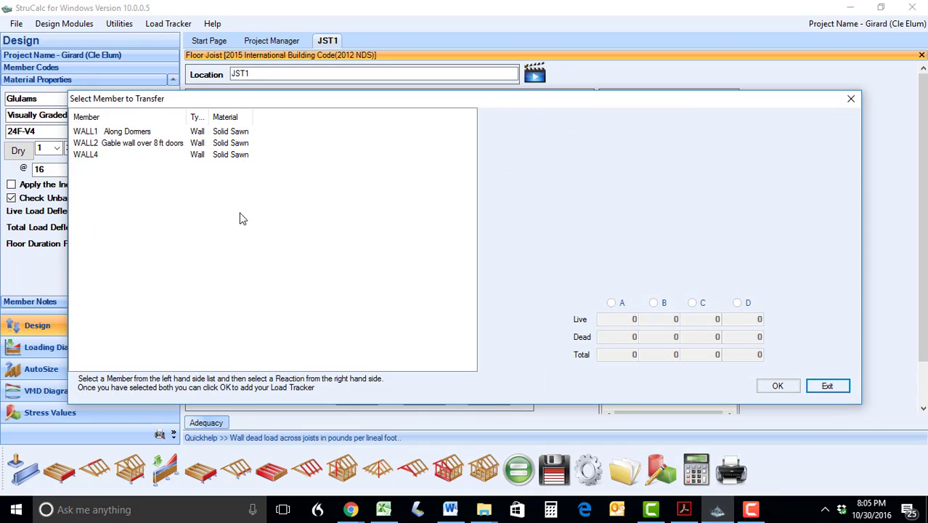
pyautogui.click(87, 132)
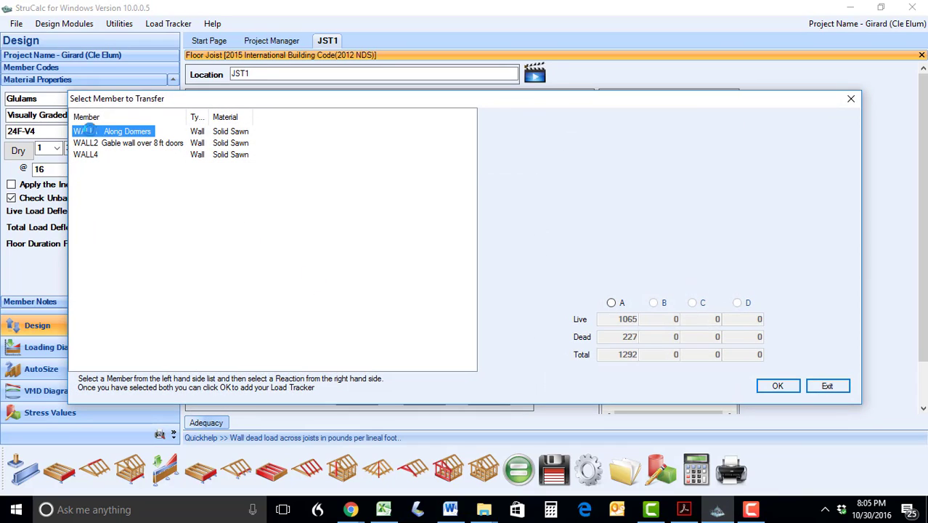
pyautogui.click(612, 304)
pyautogui.click(612, 304)
pyautogui.click(776, 386)
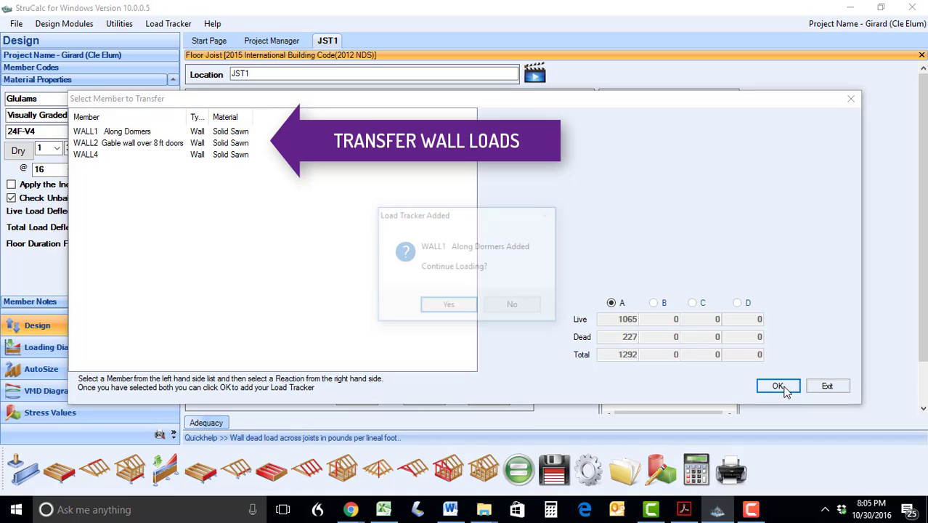
pyautogui.click(510, 308)
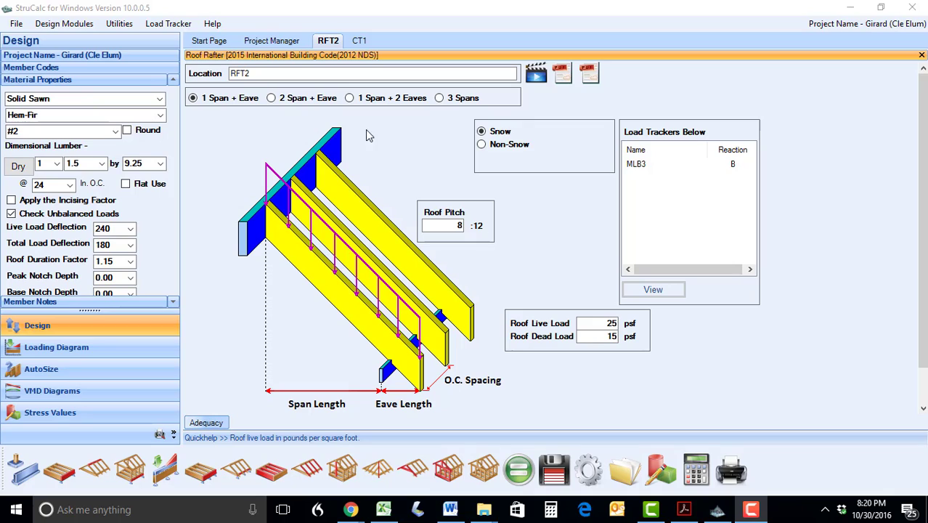
# Step: Try the 1 Span + 2 Eaves and 2 Span + Eave layouts for rafter RFT2, and set it to 3 Spans
pyautogui.click(349, 99)
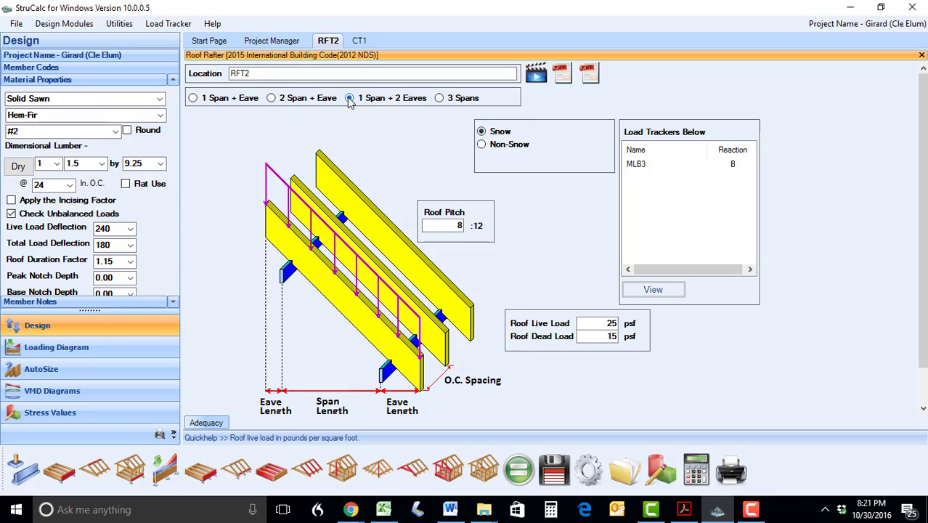
pyautogui.click(271, 98)
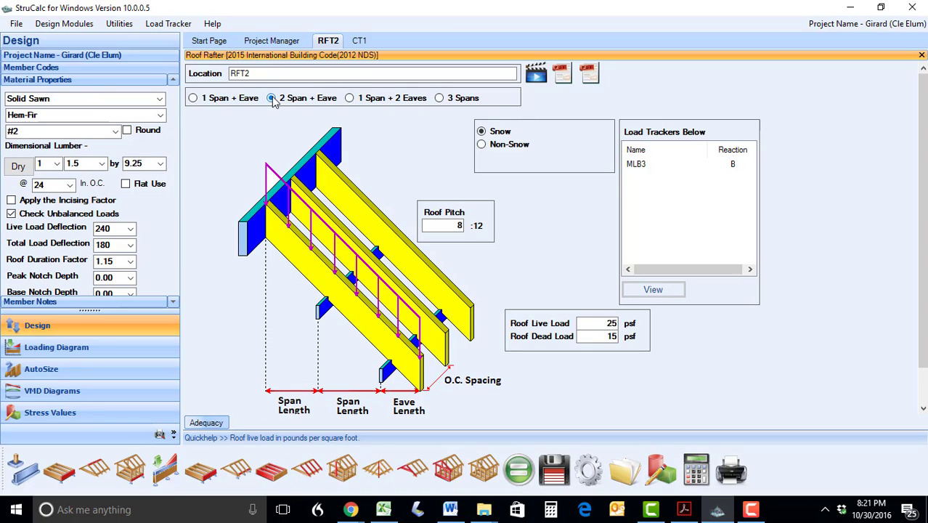
pyautogui.click(440, 98)
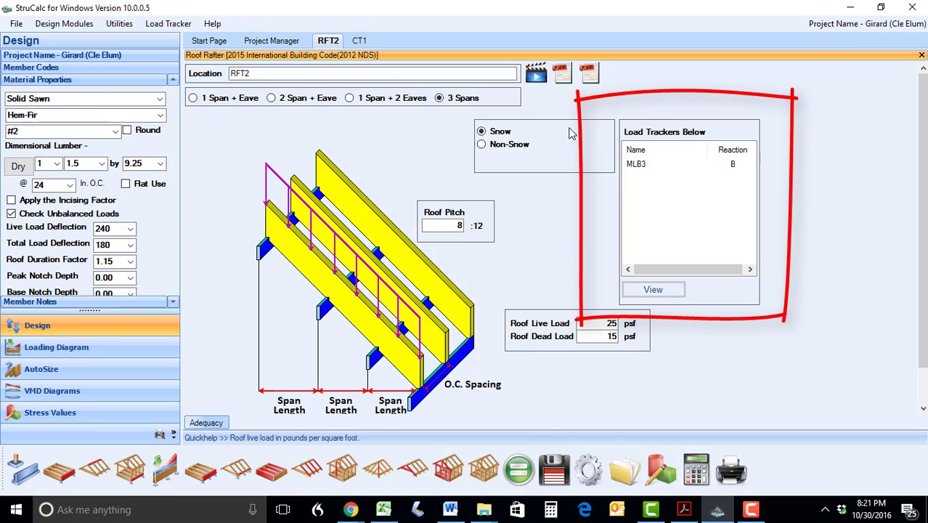
# Step: Open the collar tie member CT1 to examine its design inputs
pyautogui.click(359, 41)
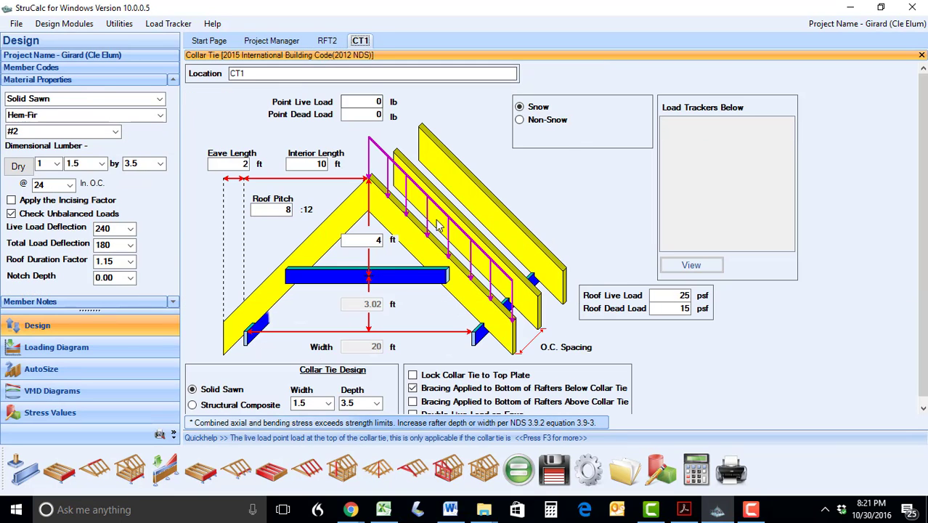